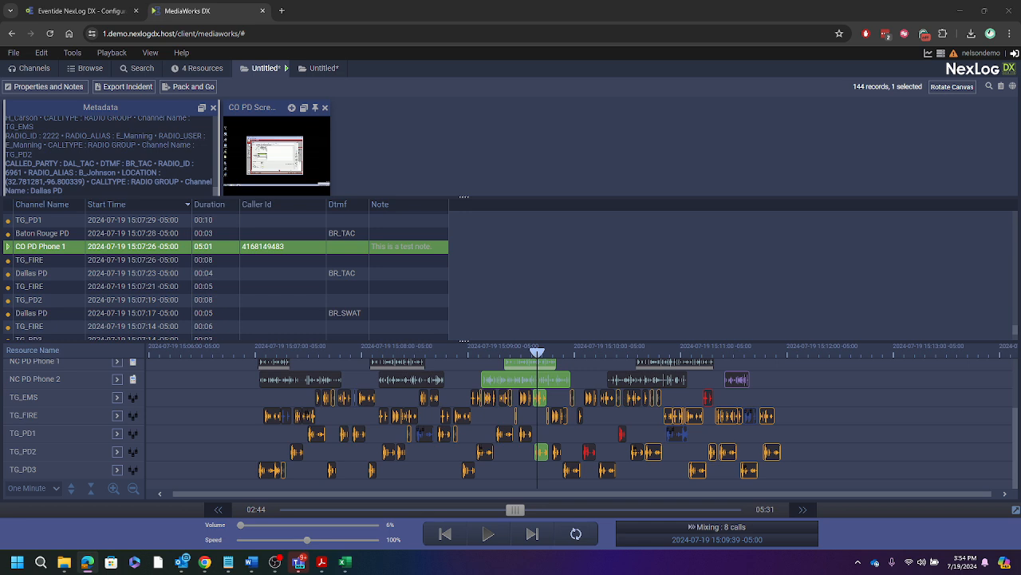
Open the print/export options for the incident's records and set the print format to .pdf
scroll(676, 400, "up", 3)
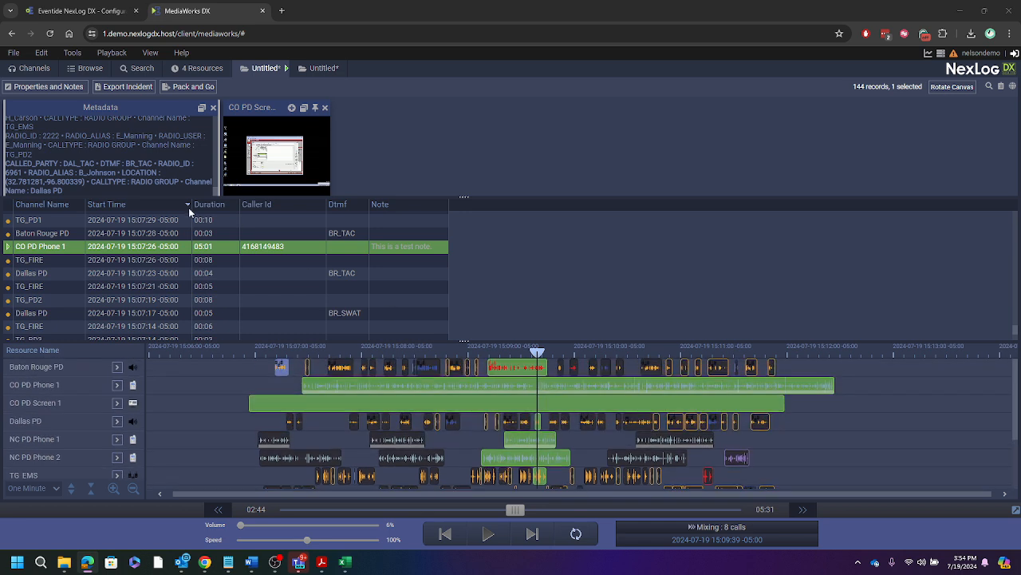
left_click(72, 54)
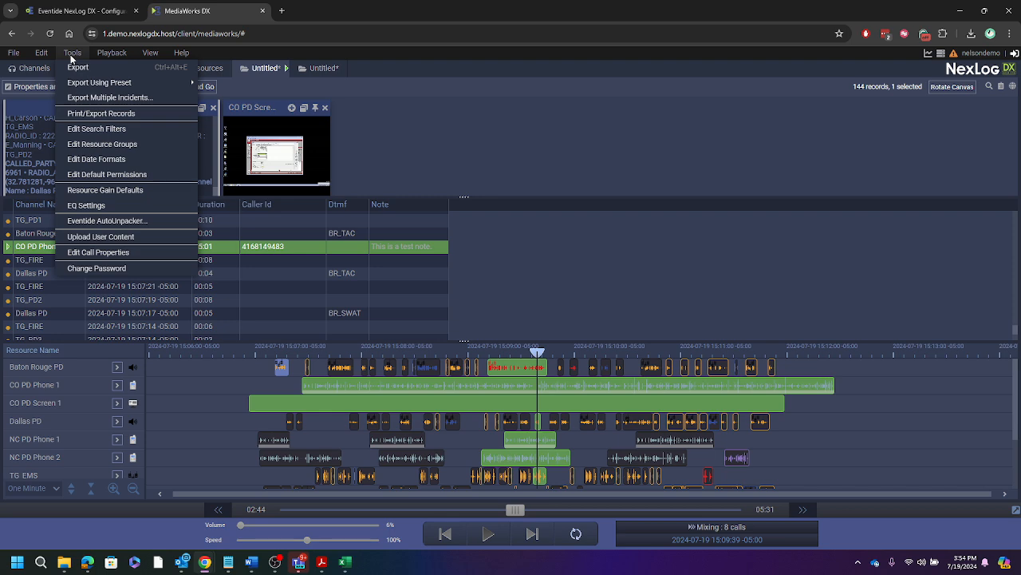
left_click(115, 113)
left_click_drag(502, 183, 733, 120)
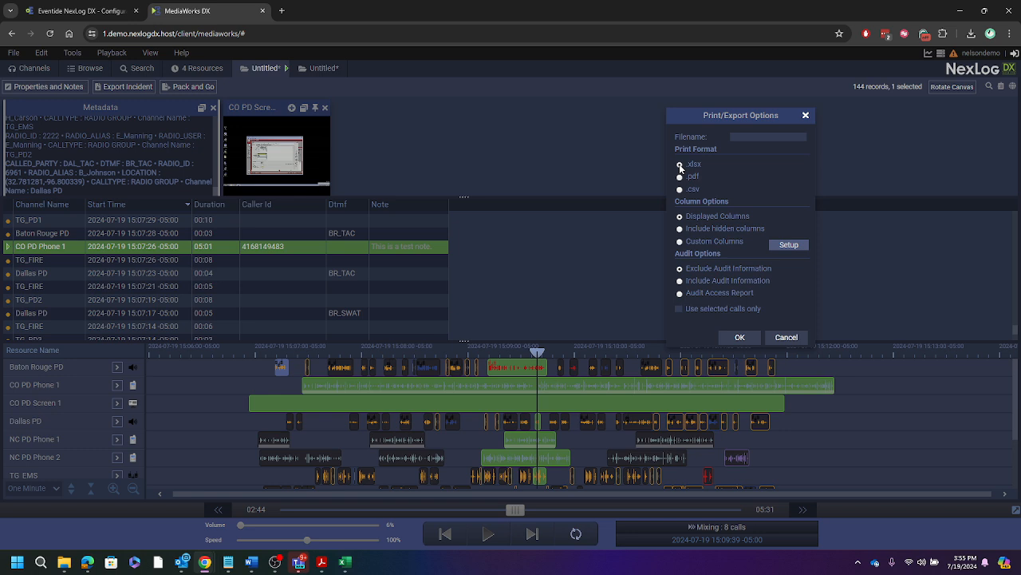
left_click(680, 165)
left_click(680, 178)
left_click_drag(739, 117, 623, 62)
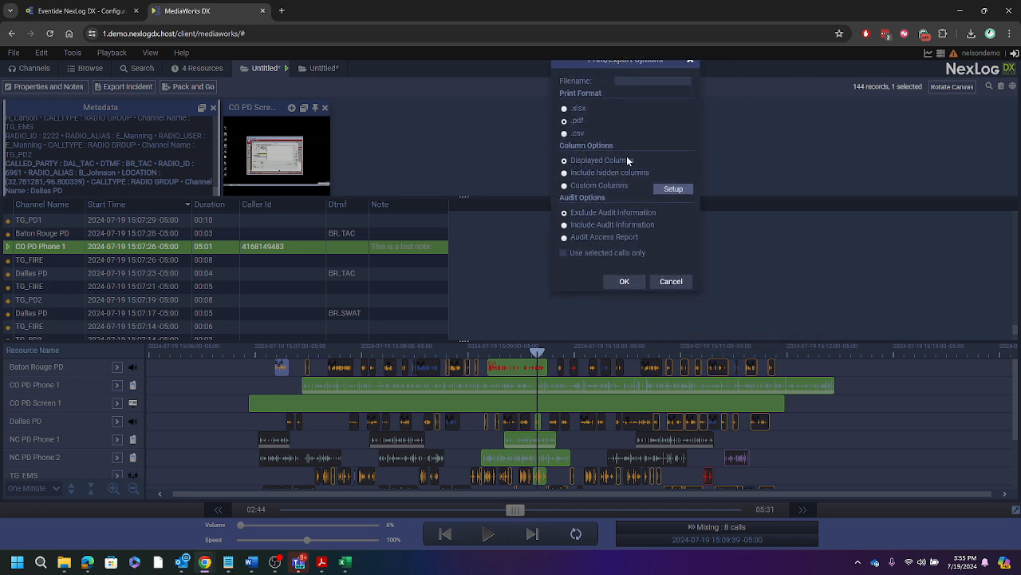
left_click(566, 173)
left_click_drag(658, 62, 556, 137)
left_click(595, 130)
Examine the list of columns that can be displayed in the call records table
right_click(502, 204)
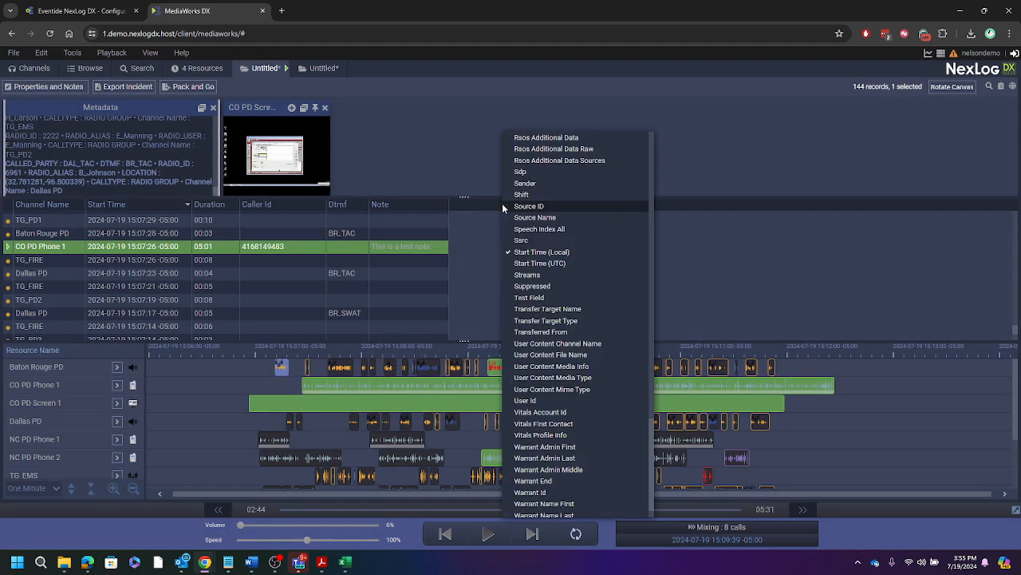
scroll(589, 298, "down", 2)
scroll(582, 321, "up", 9)
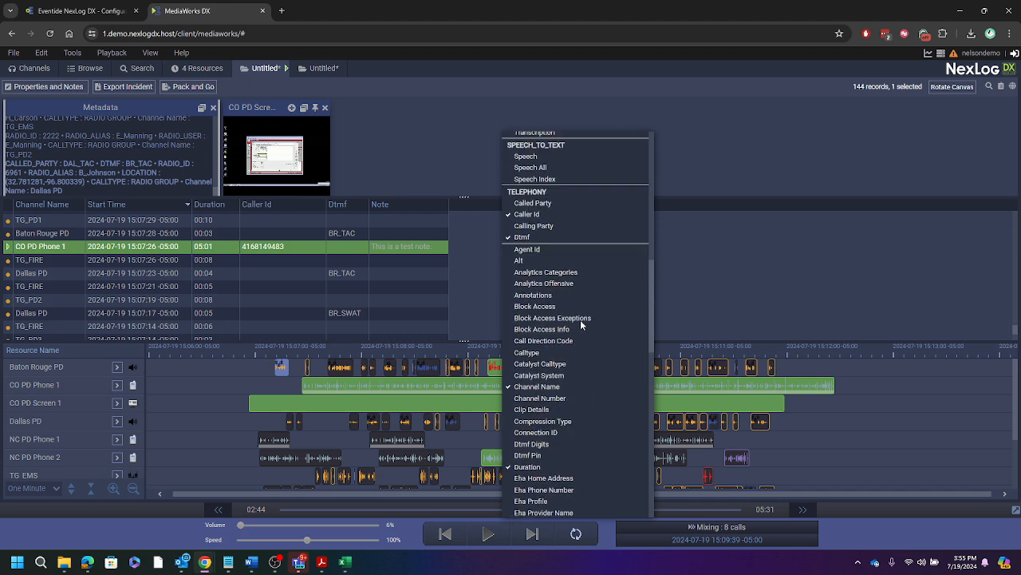
scroll(580, 319, "up", 10)
left_click(736, 246)
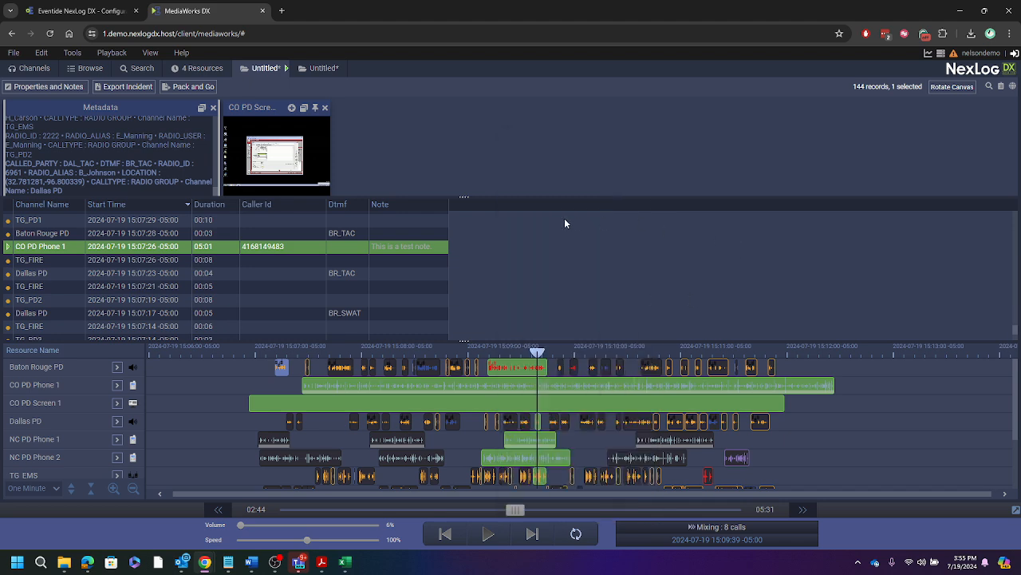
right_click(520, 207)
left_click(477, 206)
Export the records as a PDF with audit information included and without limiting it to the selected calls
left_click(72, 53)
left_click(82, 113)
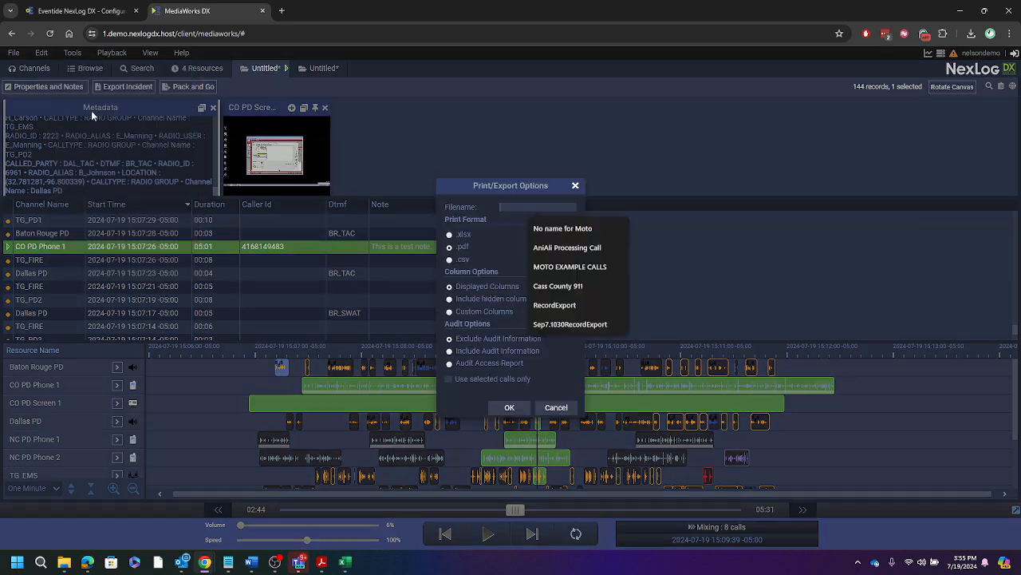
left_click_drag(495, 185, 707, 121)
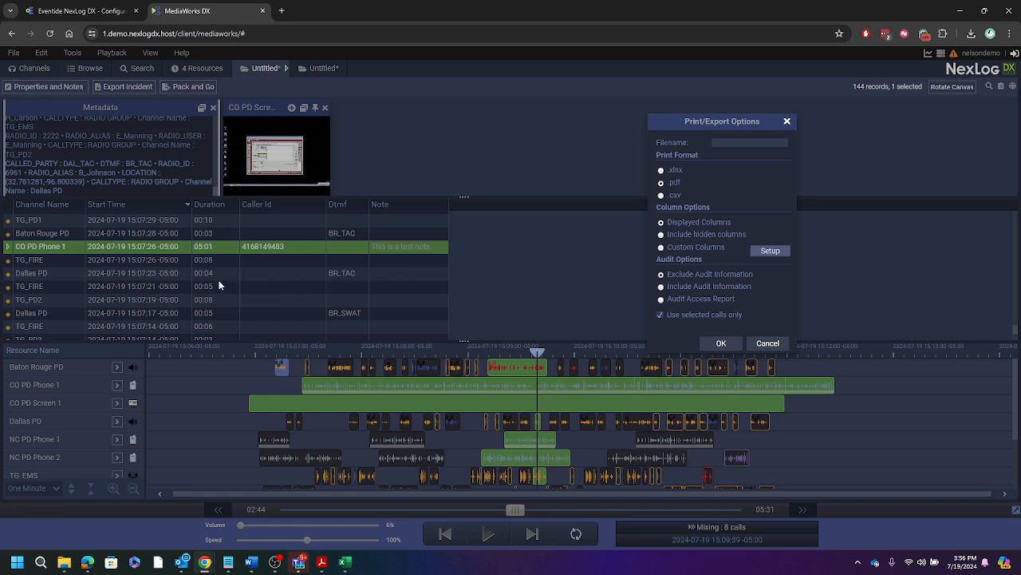
left_click(660, 316)
left_click(660, 286)
left_click(728, 344)
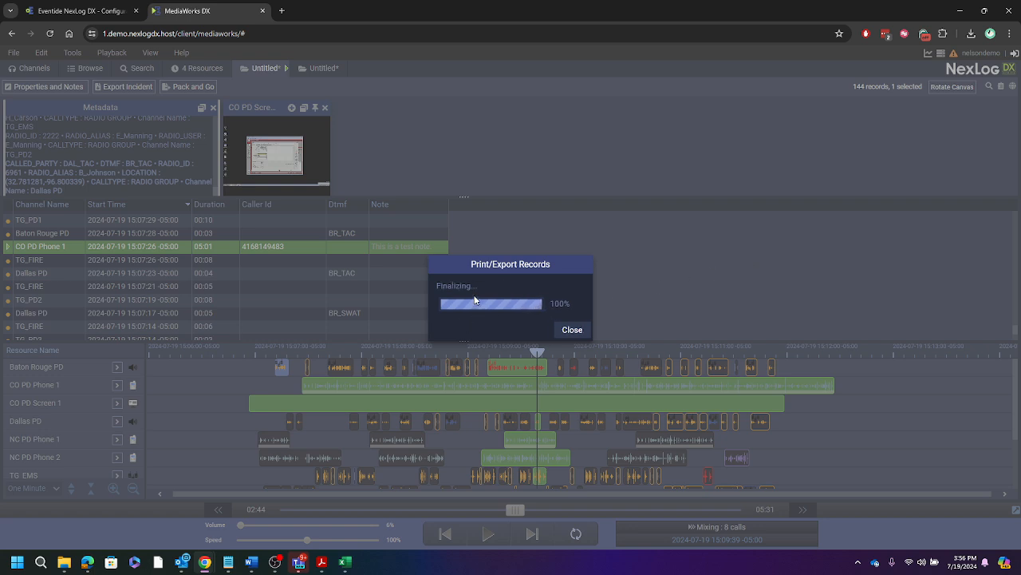
left_click(582, 331)
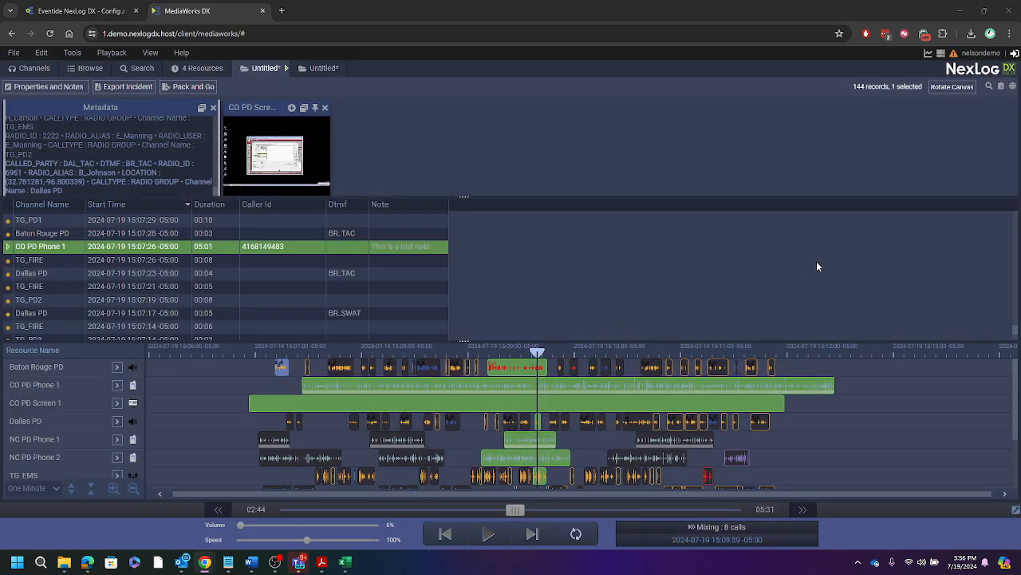
Open the exported PDF report and look through its pages for call records with audit entries
left_click(423, 270)
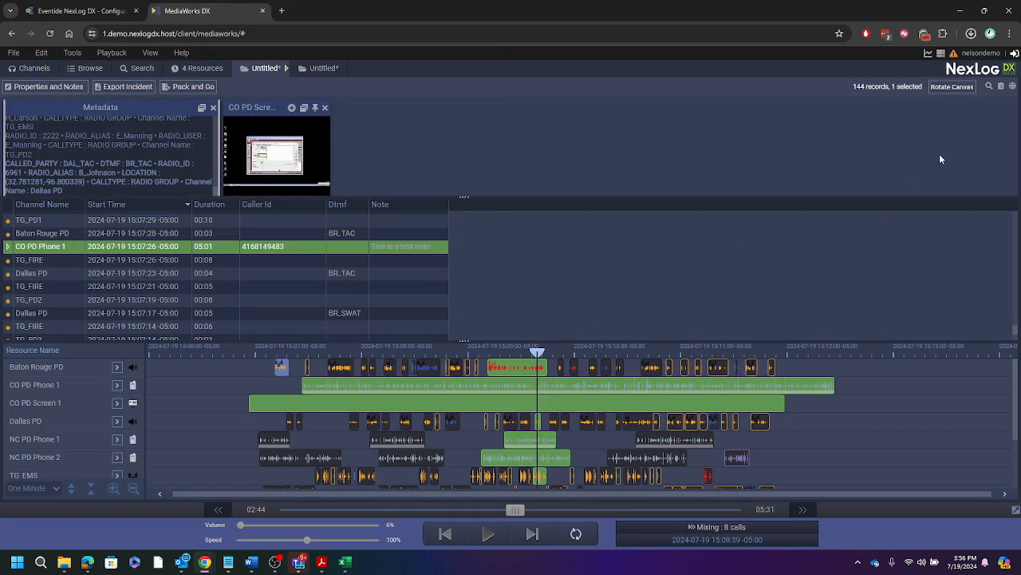
left_click(891, 64)
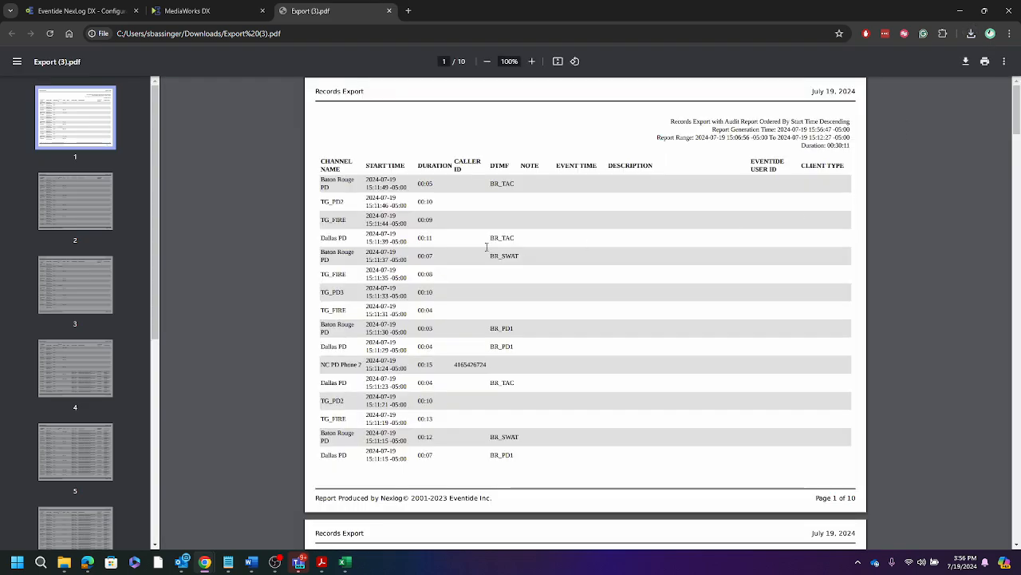
scroll(470, 253, "down", 3)
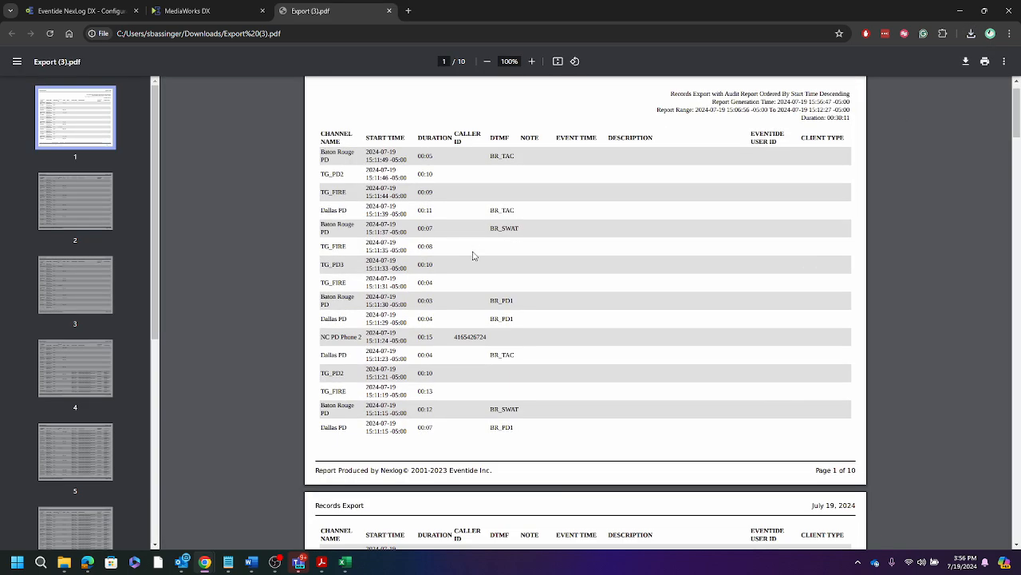
scroll(473, 253, "down", 9)
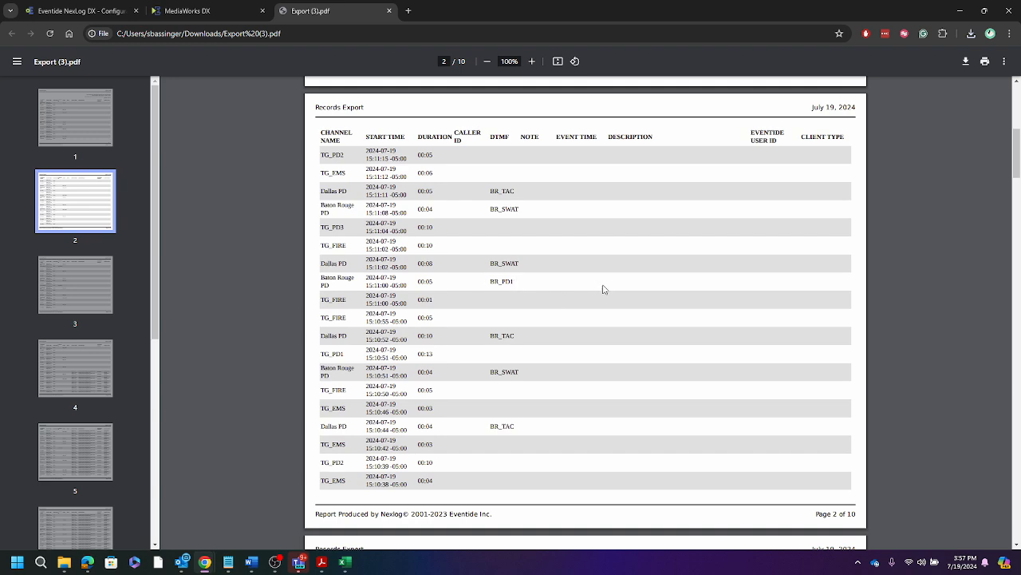
scroll(602, 287, "down", 10)
scroll(834, 245, "down", 14)
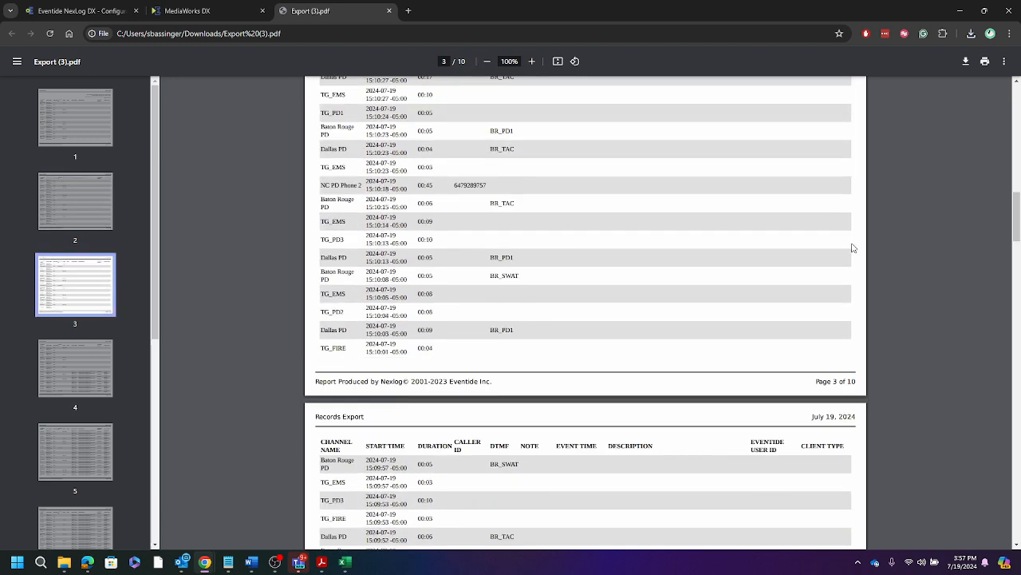
scroll(837, 272, "up", 1)
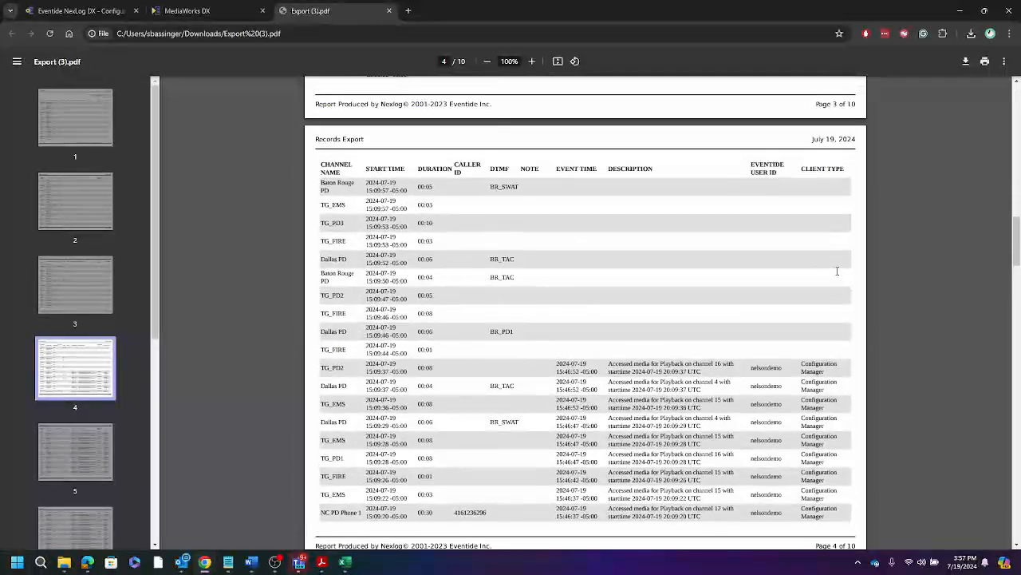
scroll(837, 272, "down", 7)
scroll(837, 272, "up", 4)
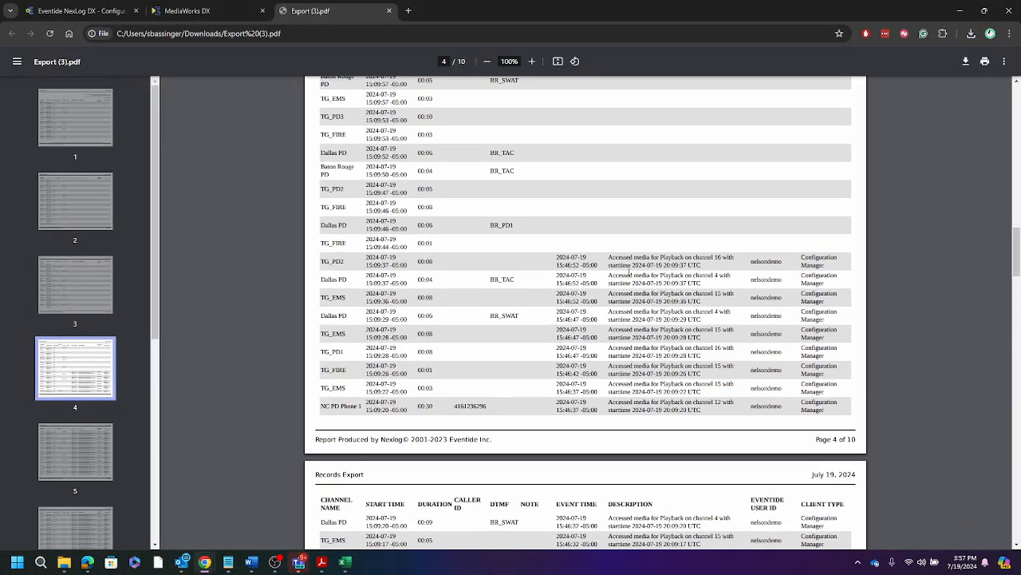
scroll(609, 260, "up", 7)
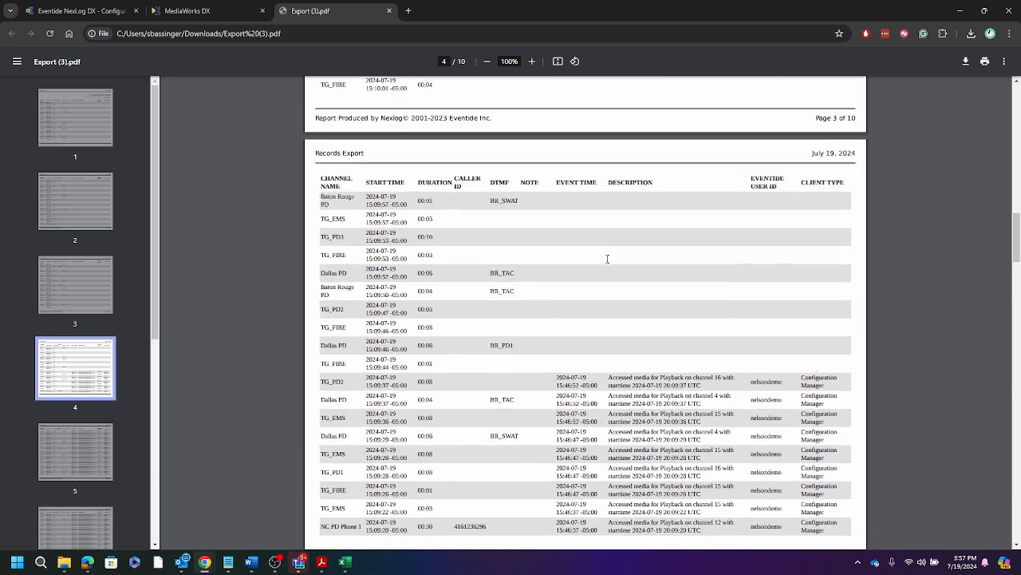
scroll(607, 264, "down", 1)
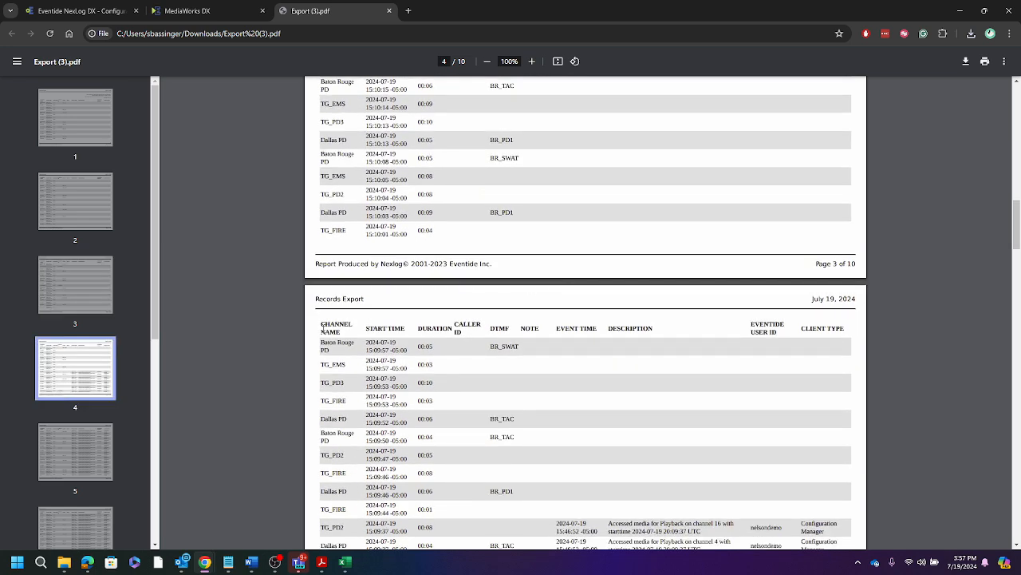
Examine the report's column headings, user ID entries and playback audit descriptions on pages 4 to 6, and close the report
left_click_drag(322, 327, 851, 330)
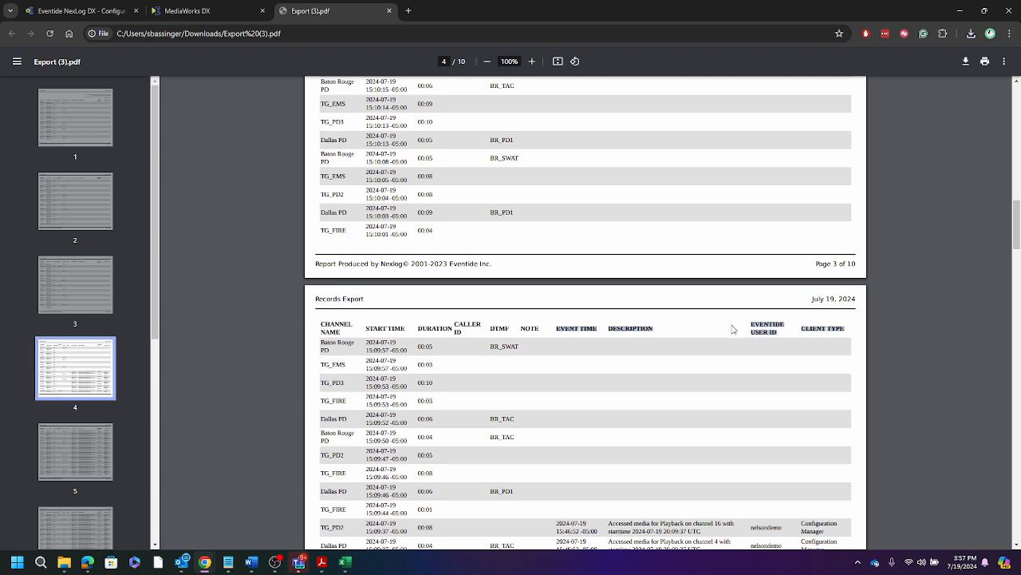
scroll(733, 329, "down", 4)
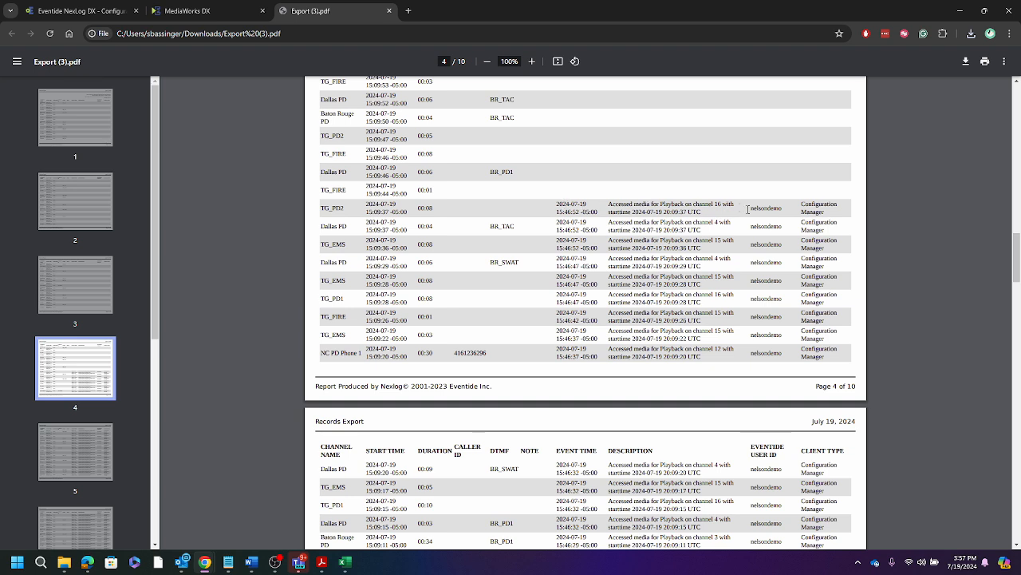
left_click_drag(748, 209, 783, 209)
scroll(784, 209, "up", 1)
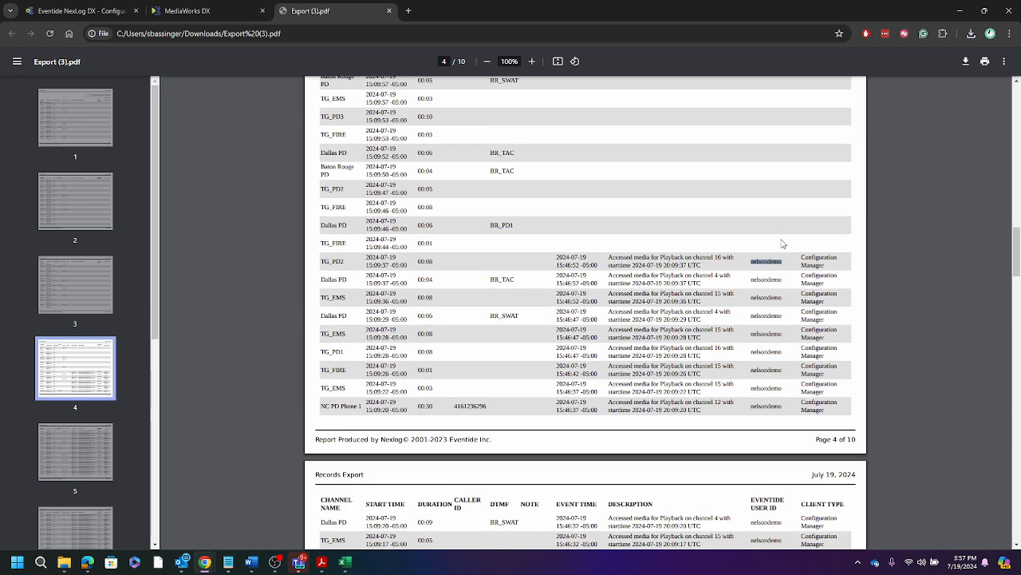
scroll(774, 262, "down", 4)
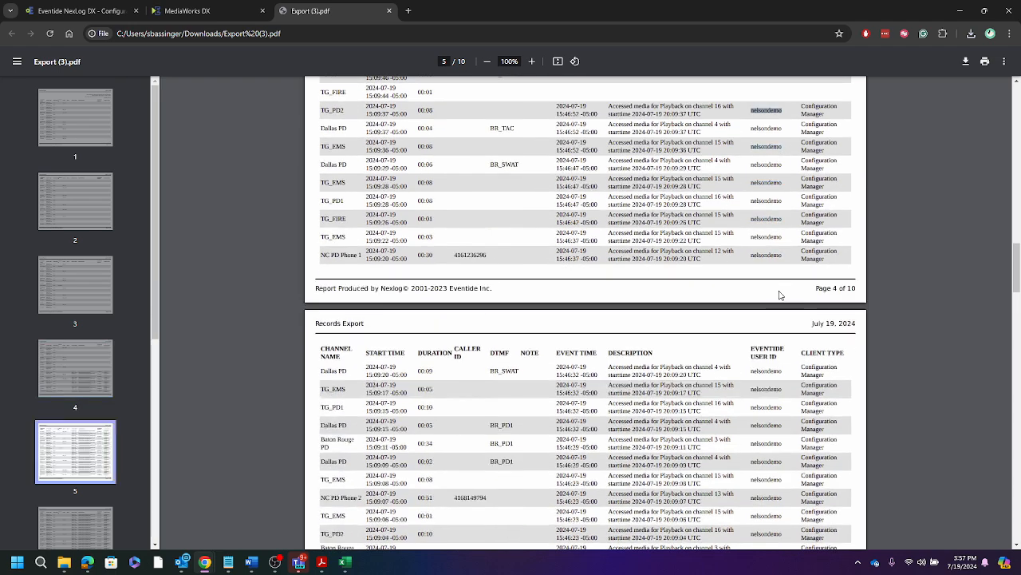
scroll(776, 291, "down", 10)
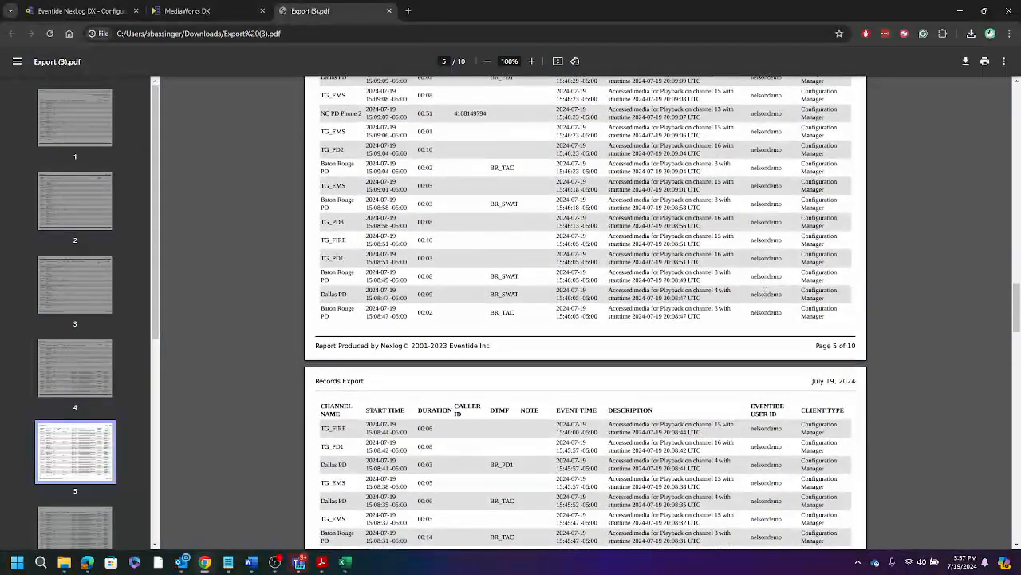
scroll(764, 295, "down", 1)
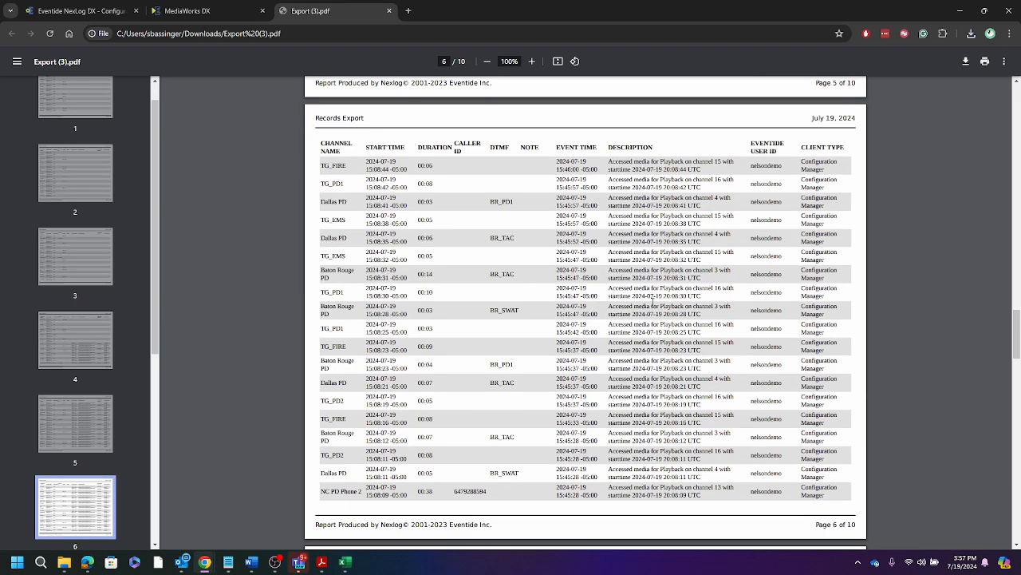
scroll(652, 300, "up", 8)
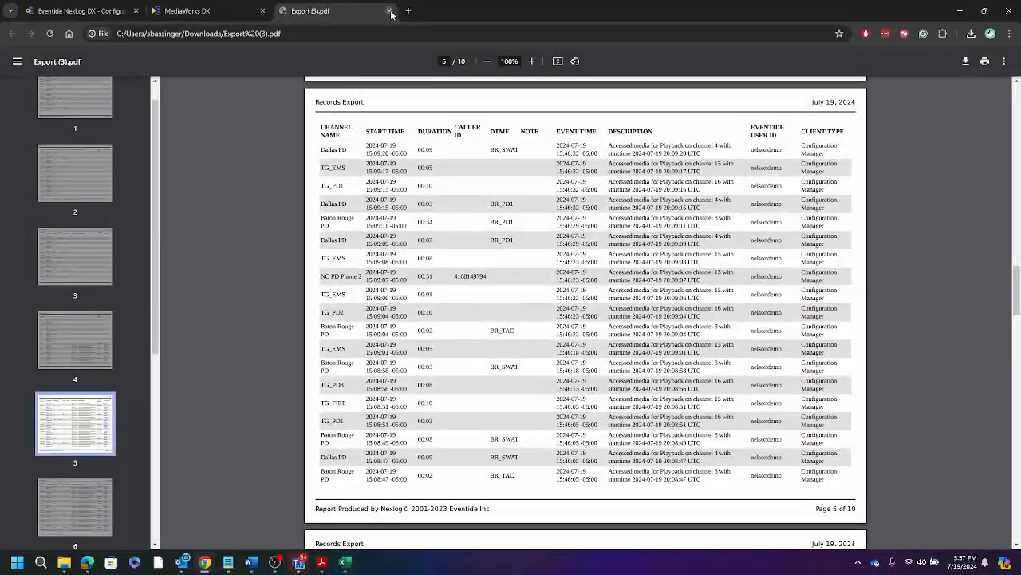
left_click(391, 11)
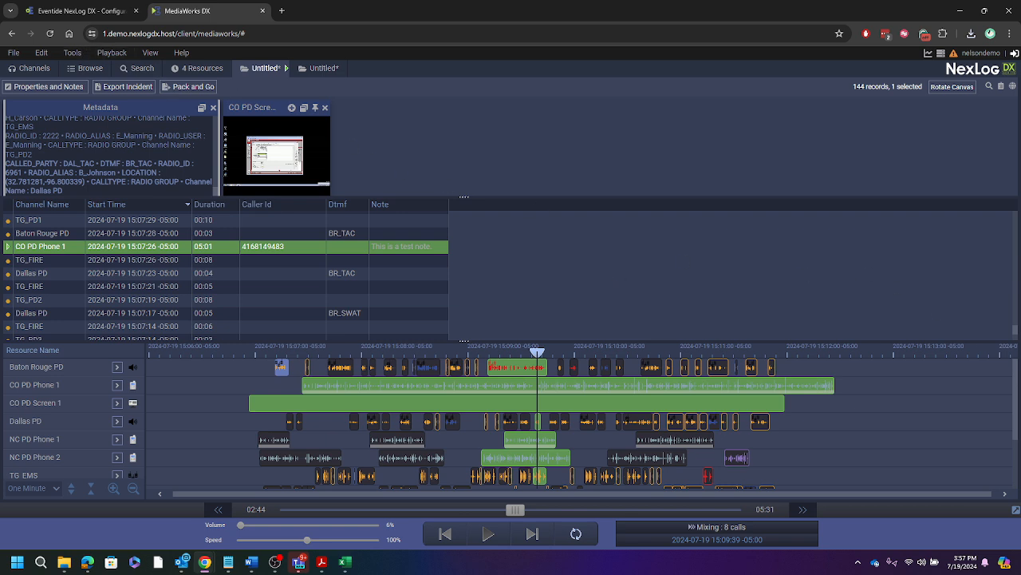
left_click(275, 562)
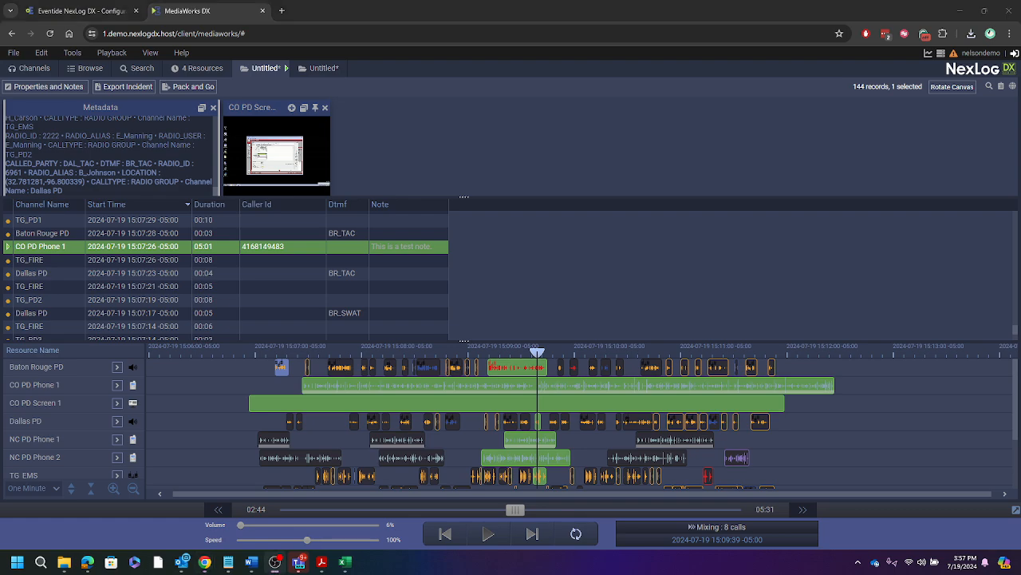